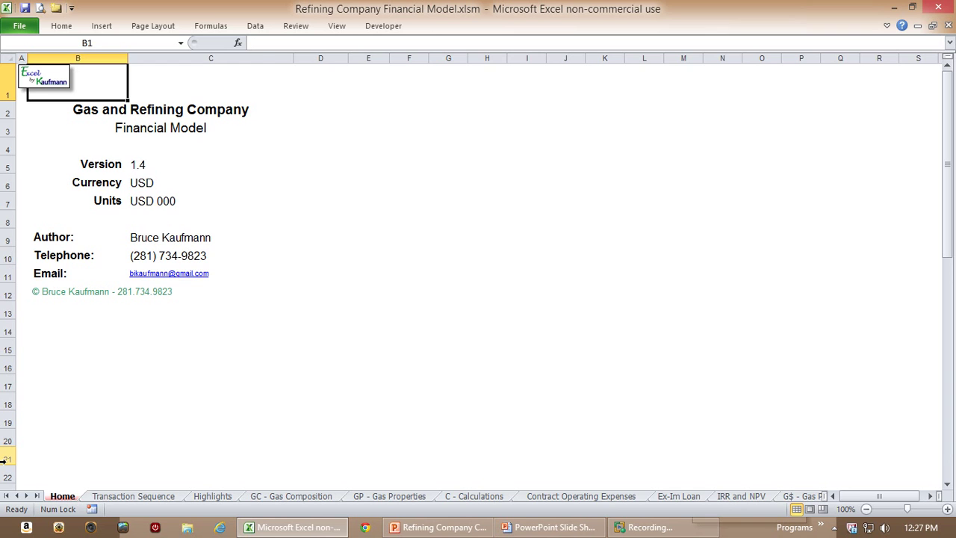
Switch from the Home cover sheet to the Transaction Sequence sheet with Ctrl+PageDown
{"action": "key", "text": "ctrl+Page_Down"}
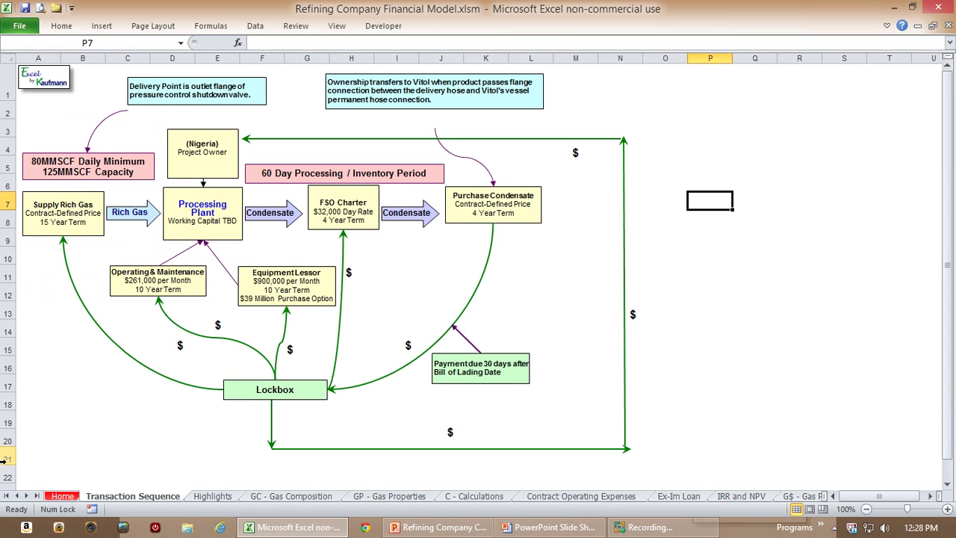
Inspect the Supply Rich Gas, FSO Charter and Purchase Condensate boxes, then advance to Highlights
{"action": "left_click", "coordinate": [89, 221]}
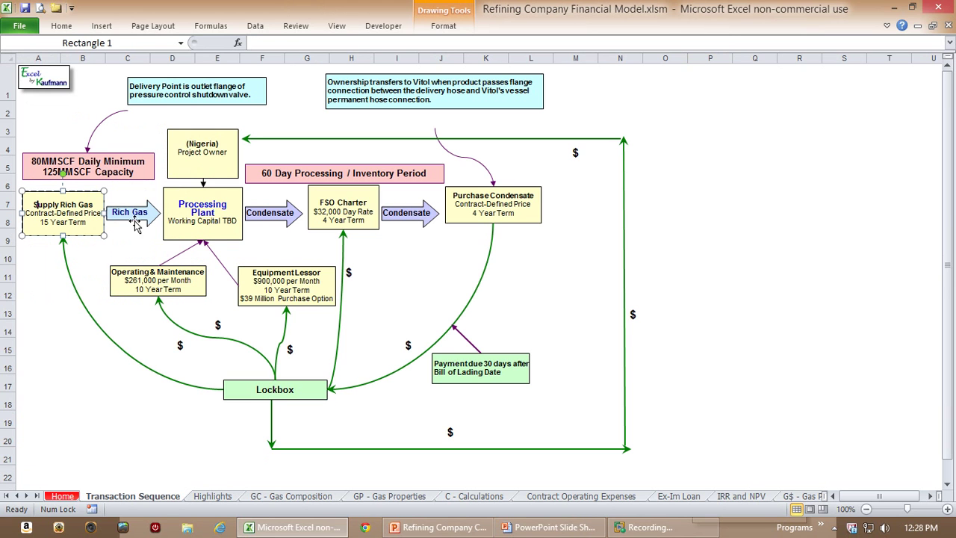
{"action": "left_click", "coordinate": [329, 213]}
{"action": "left_click", "coordinate": [492, 204]}
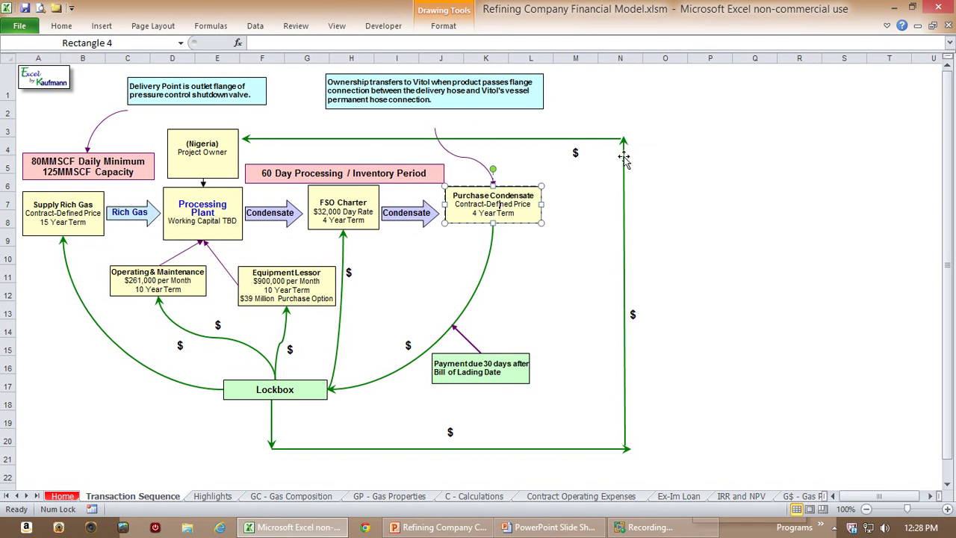
{"action": "left_click", "coordinate": [714, 197]}
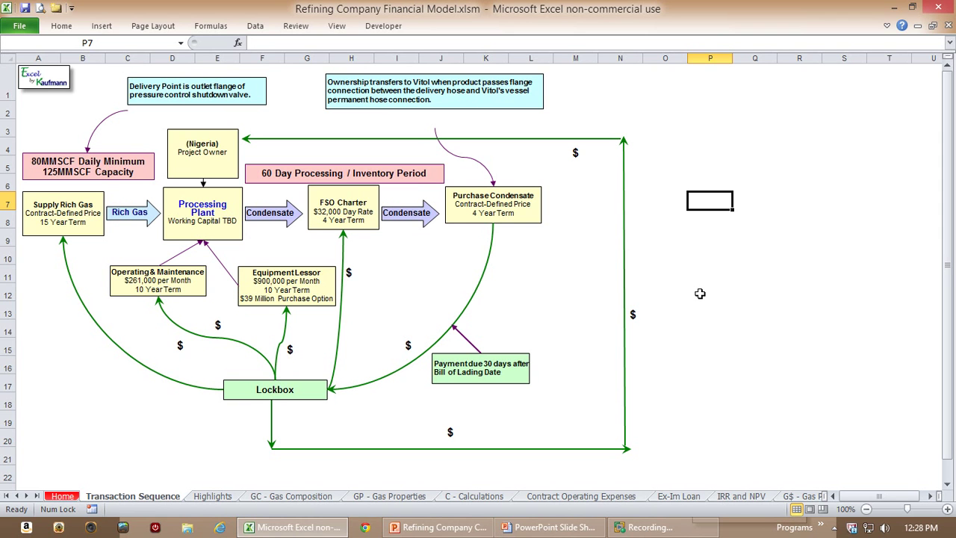
{"action": "key", "text": "ctrl+Page_Down"}
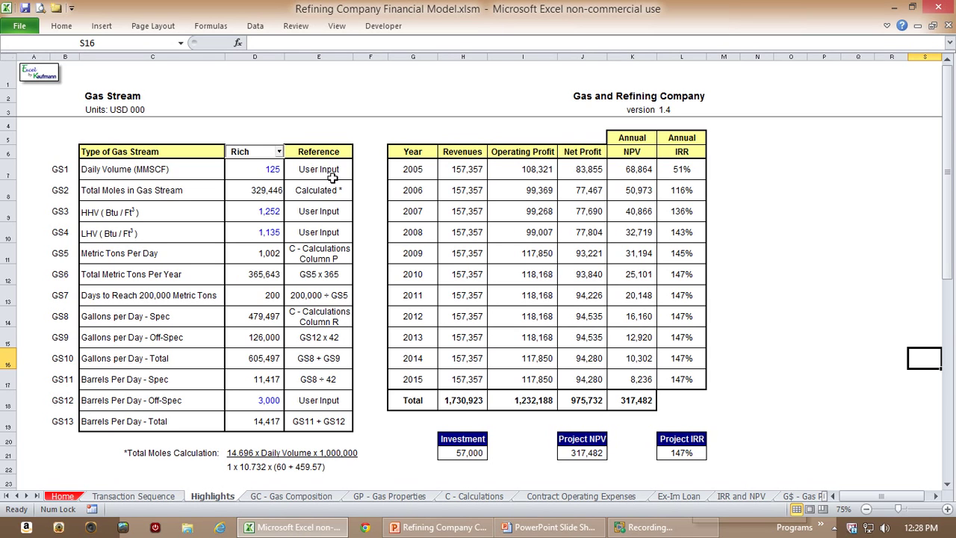
Switch the D6 gas stream to Expected, then Lean, and inspect the D7, D9, D18 and D8 inputs
{"action": "left_click", "coordinate": [280, 153]}
{"action": "left_click", "coordinate": [255, 172]}
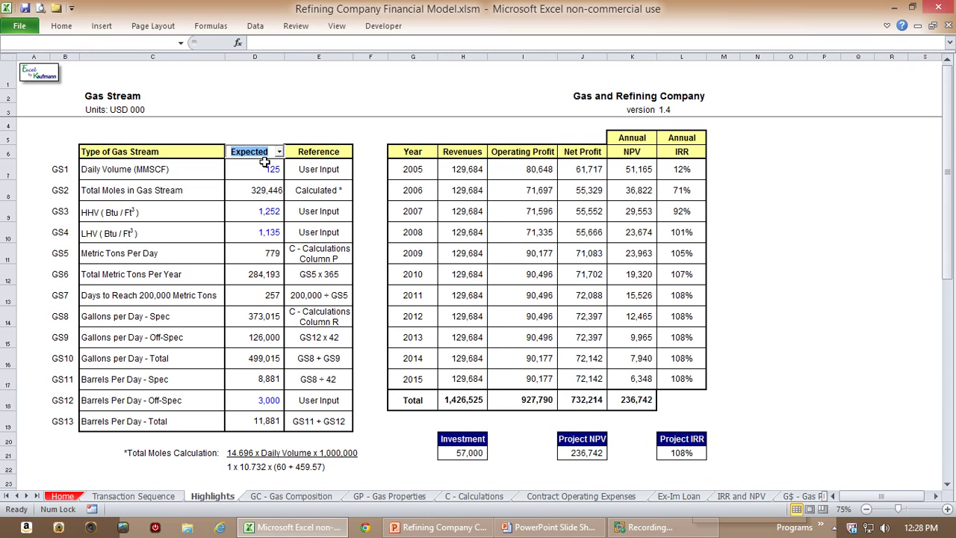
{"action": "left_click", "coordinate": [279, 152]}
{"action": "left_click", "coordinate": [268, 162]}
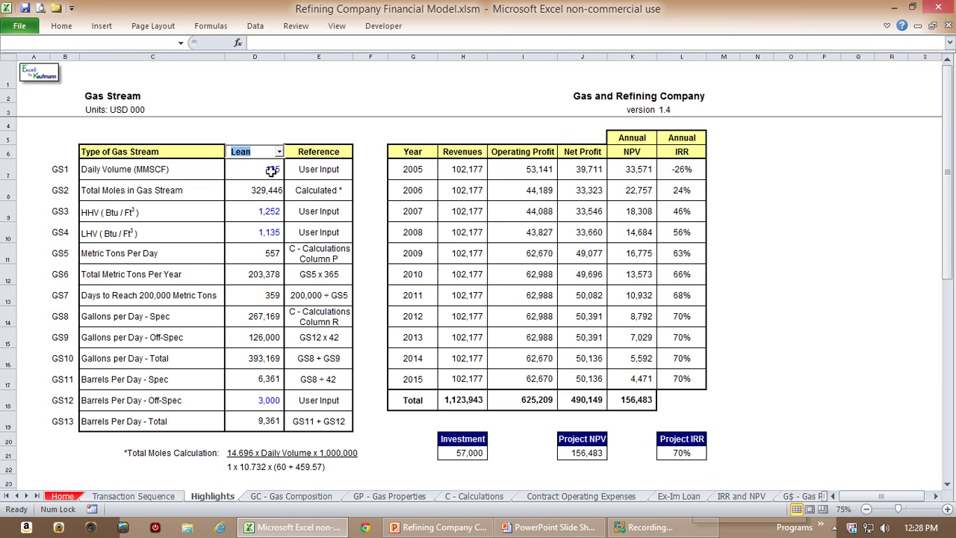
{"action": "left_click", "coordinate": [248, 171]}
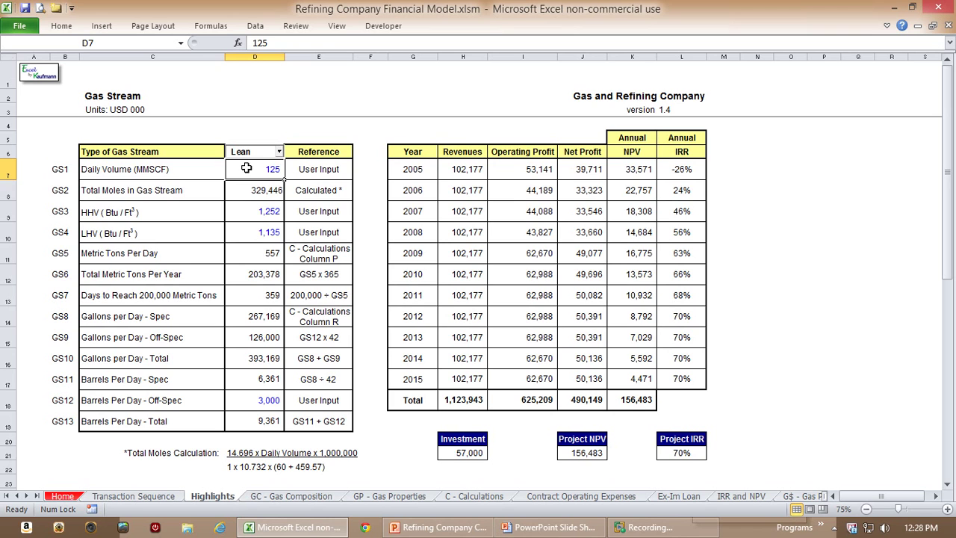
{"action": "left_click", "coordinate": [257, 215]}
{"action": "left_click", "coordinate": [258, 402]}
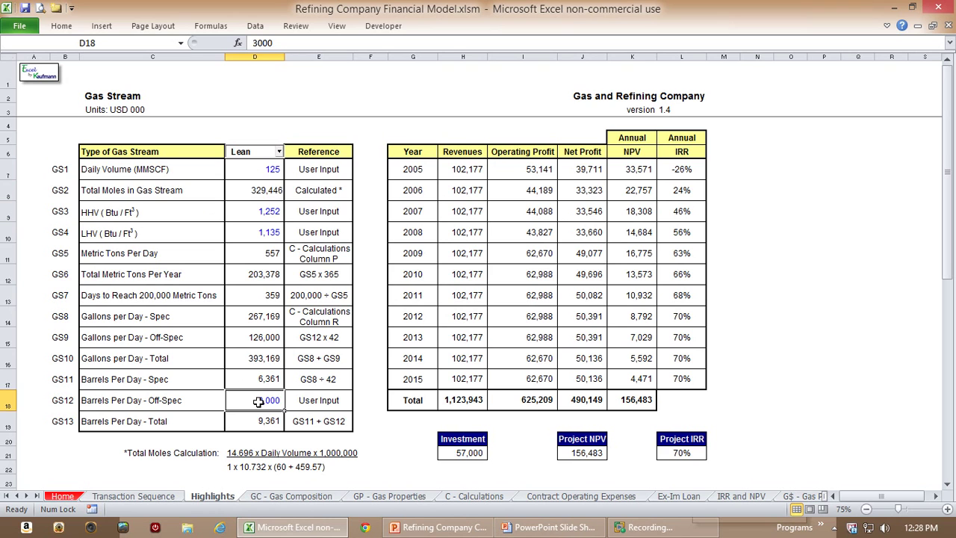
{"action": "left_click", "coordinate": [267, 190]}
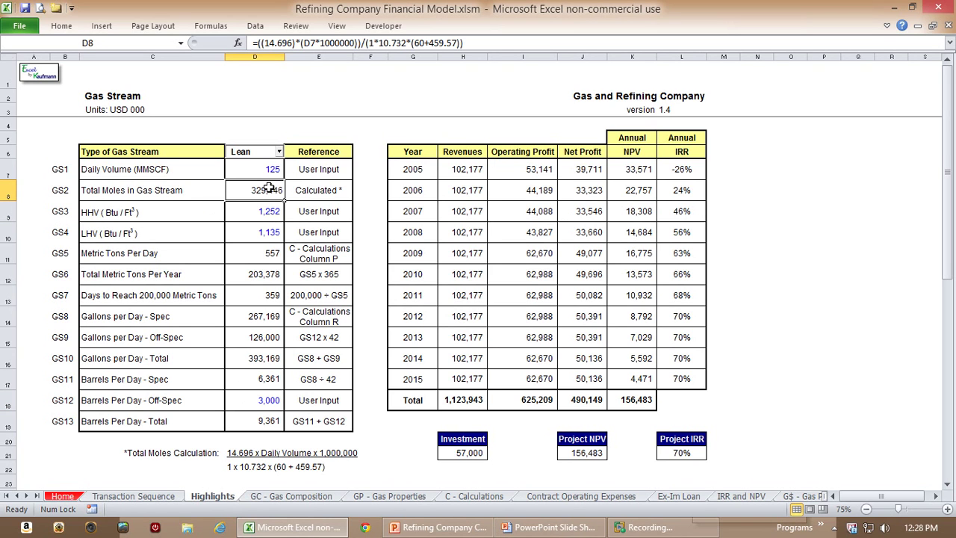
Compare yearly results for Expected and Lean streams and check the Project NPV and IRR formulas
{"action": "left_click", "coordinate": [278, 151]}
{"action": "left_click", "coordinate": [261, 175]}
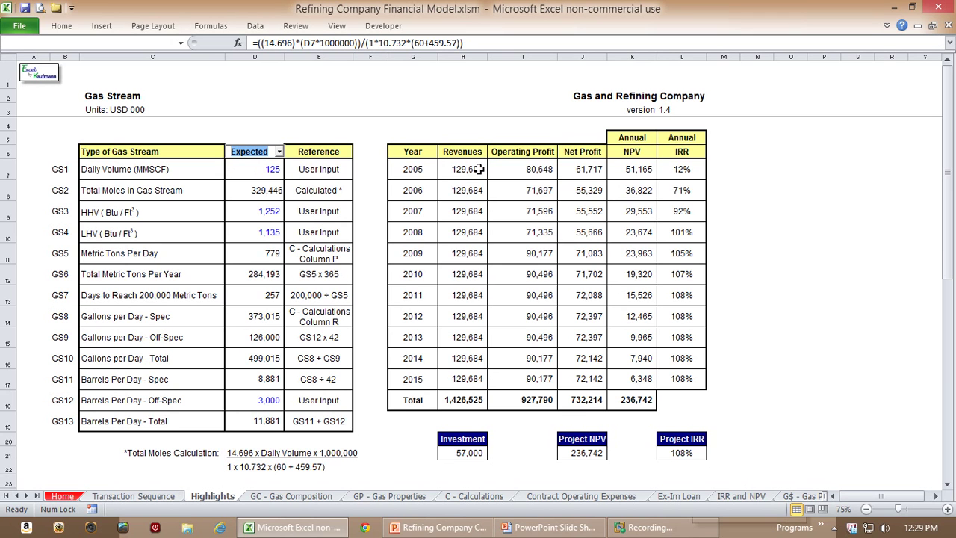
{"action": "left_click_drag", "start_coordinate": [413, 166], "coordinate": [747, 332]}
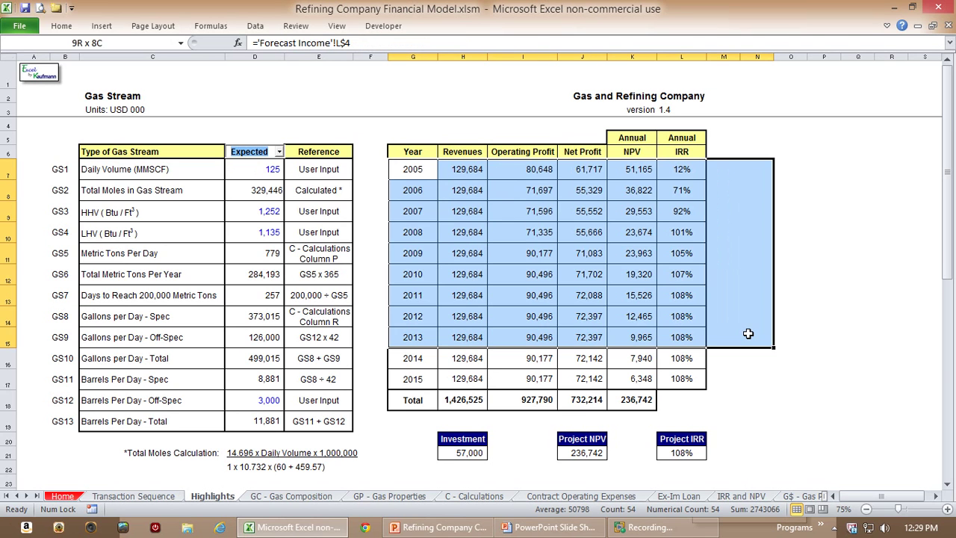
{"action": "left_click", "coordinate": [279, 152]}
{"action": "left_click", "coordinate": [258, 164]}
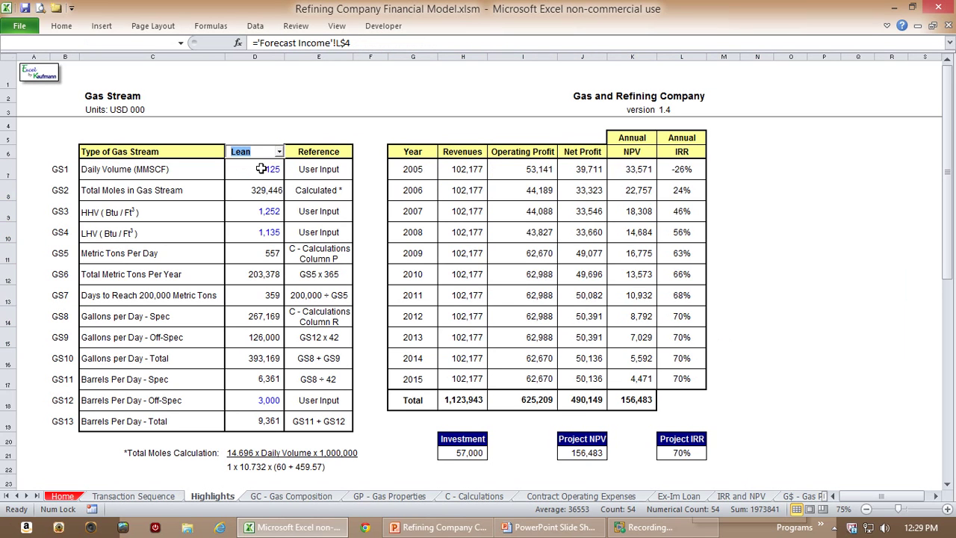
{"action": "left_click", "coordinate": [589, 456]}
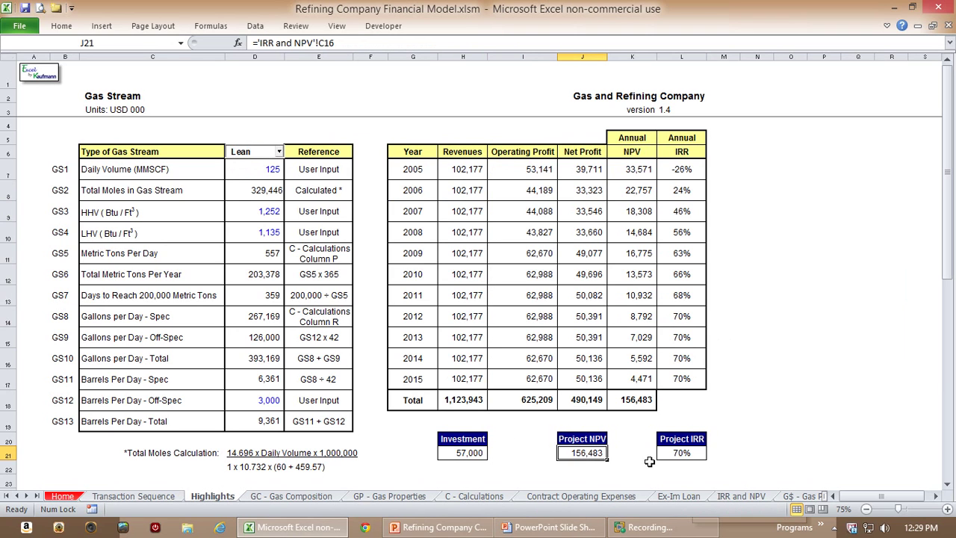
{"action": "left_click", "coordinate": [695, 455]}
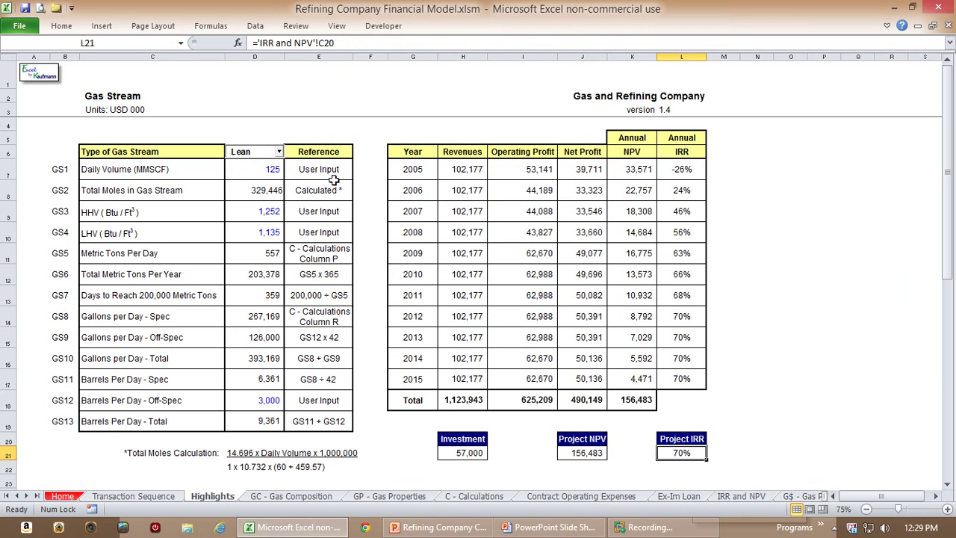
Set the gas stream to Rich and move on to the GC - Gas Composition sheet
{"action": "left_click", "coordinate": [279, 151]}
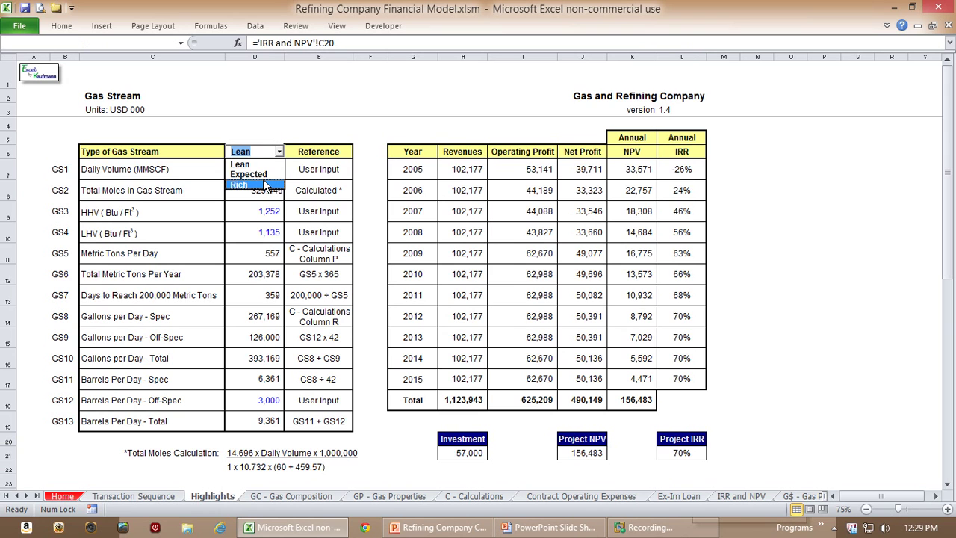
{"action": "left_click", "coordinate": [262, 179]}
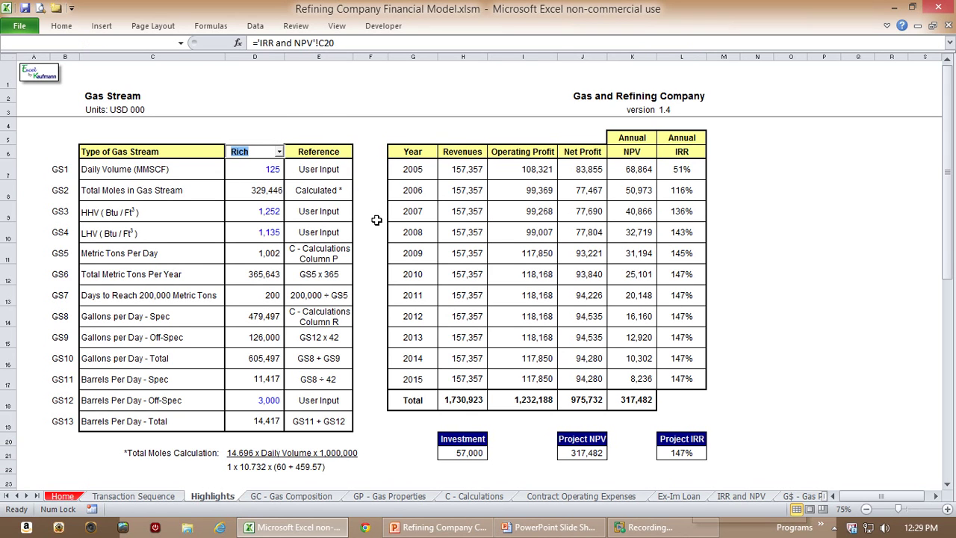
{"action": "key", "text": "ctrl+Page_Down"}
{"action": "left_click", "coordinate": [607, 249]}
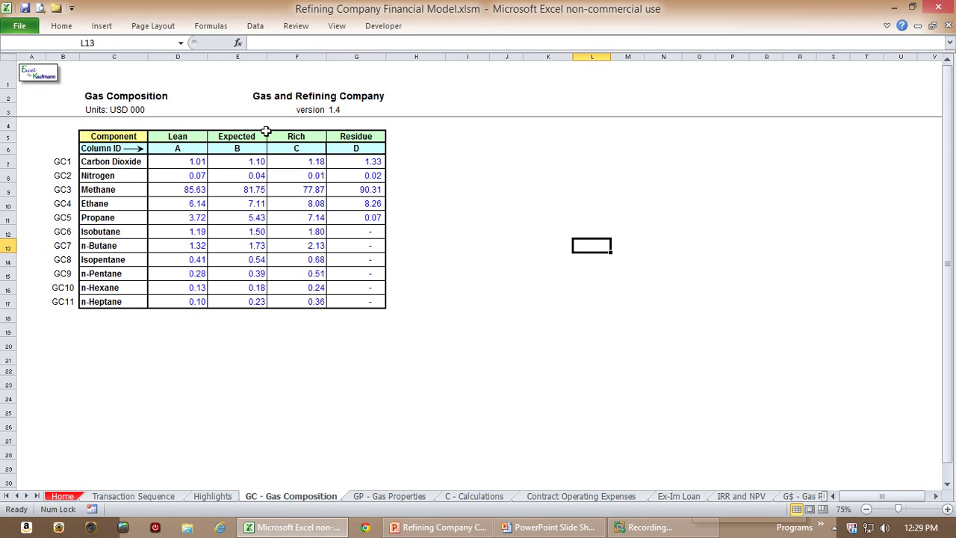
Total the Lean and Rich composition percentages, check Lean Isopentane in D14, then advance two sheets
{"action": "left_click_drag", "start_coordinate": [185, 161], "coordinate": [172, 297]}
{"action": "left_click_drag", "start_coordinate": [294, 161], "coordinate": [302, 305]}
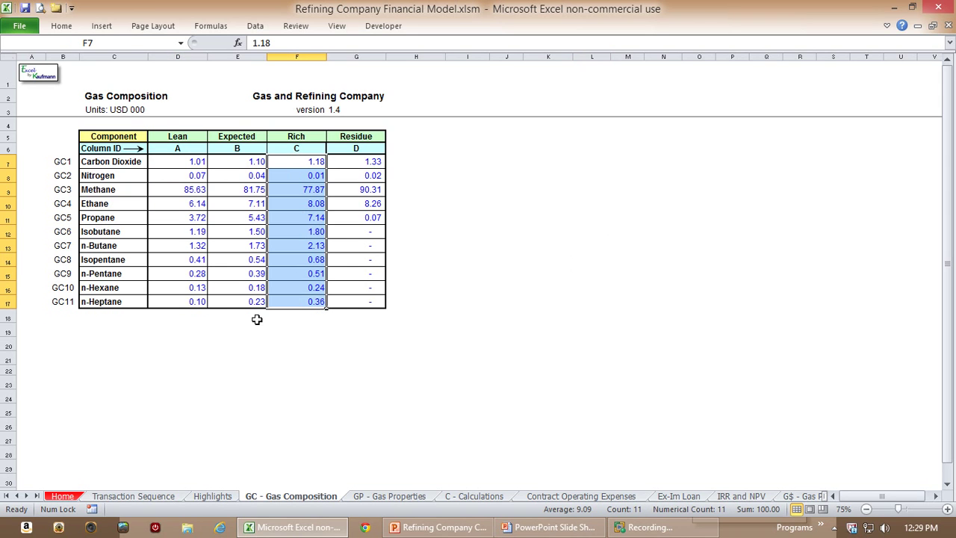
{"action": "left_click", "coordinate": [188, 259]}
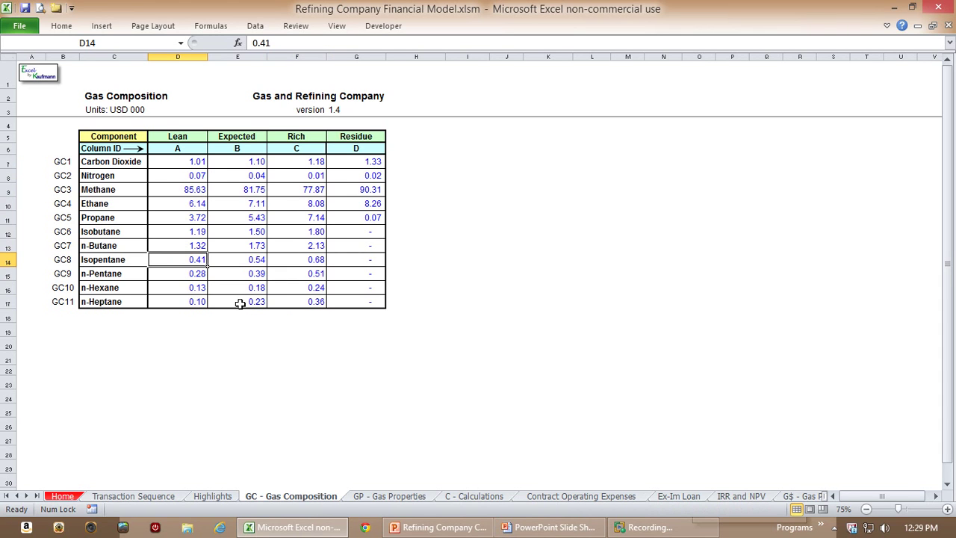
{"action": "key", "text": "ctrl+Page_Down"}
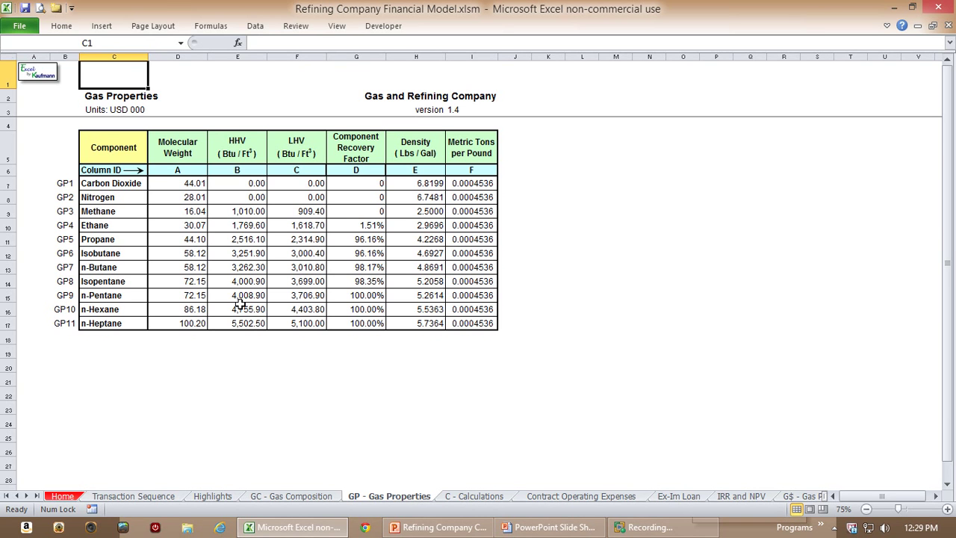
{"action": "key", "text": "ctrl+Page_Down"}
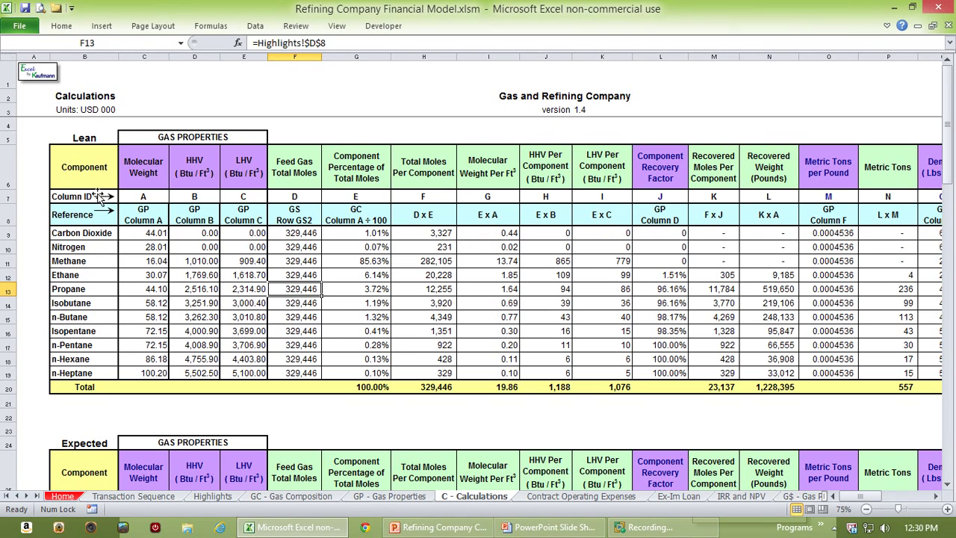
Select the gas component list and trace row 9's formulas across to Total Sales Price in T9
{"action": "left_click", "coordinate": [95, 165]}
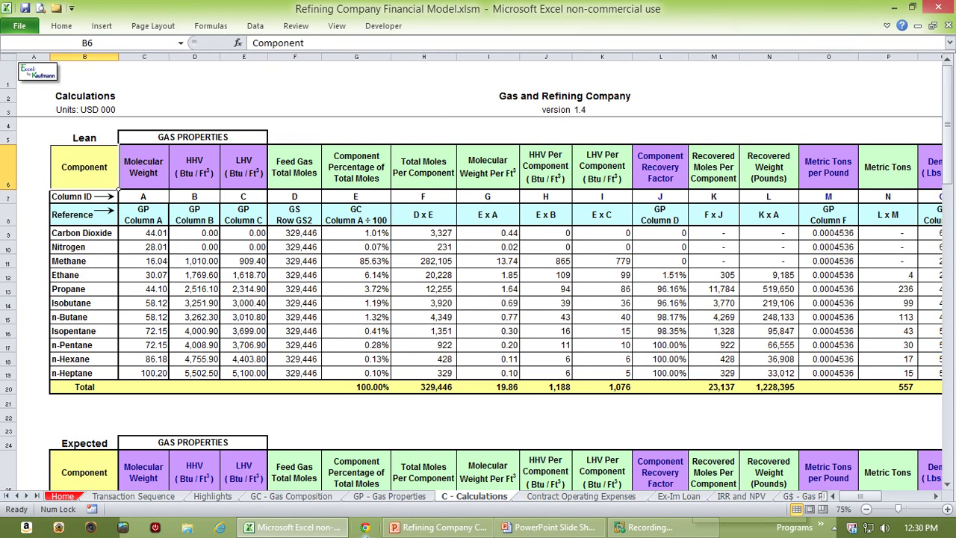
{"action": "left_click_drag", "start_coordinate": [102, 235], "coordinate": [67, 372]}
{"action": "key", "text": "Right"}
{"action": "key", "text": "Right"}
{"action": "key", "text": "Right"}
{"action": "key", "text": "Right"}
{"action": "key", "text": "Right"}
{"action": "key", "text": "Right"}
{"action": "key", "text": "Right"}
{"action": "key", "text": "Right"}
{"action": "key", "text": "Right"}
{"action": "key", "text": "Right"}
{"action": "key", "text": "Right"}
{"action": "key", "text": "Right"}
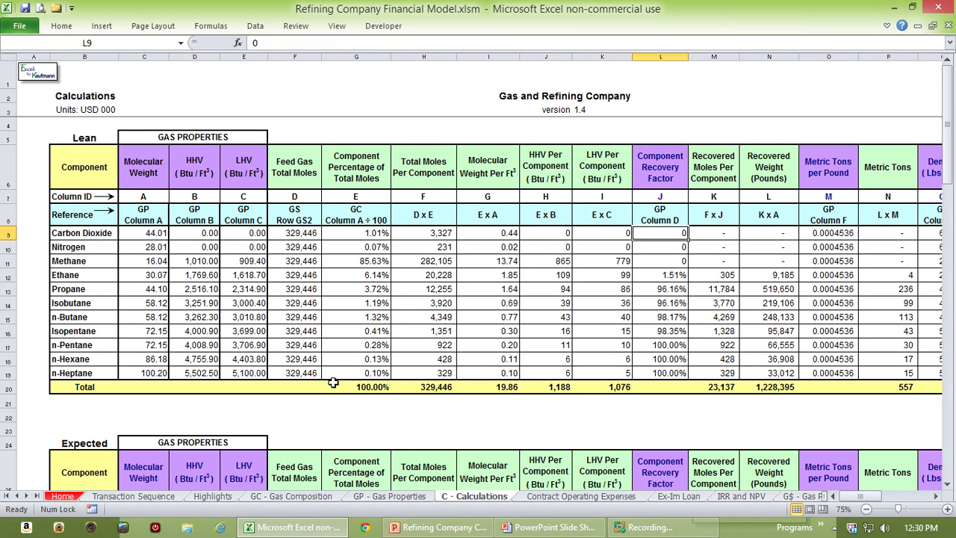
{"action": "key", "text": "Right"}
{"action": "key", "text": "Right"}
{"action": "key", "text": "Right"}
{"action": "key", "text": "Right"}
{"action": "key", "text": "Right"}
{"action": "key", "text": "Right"}
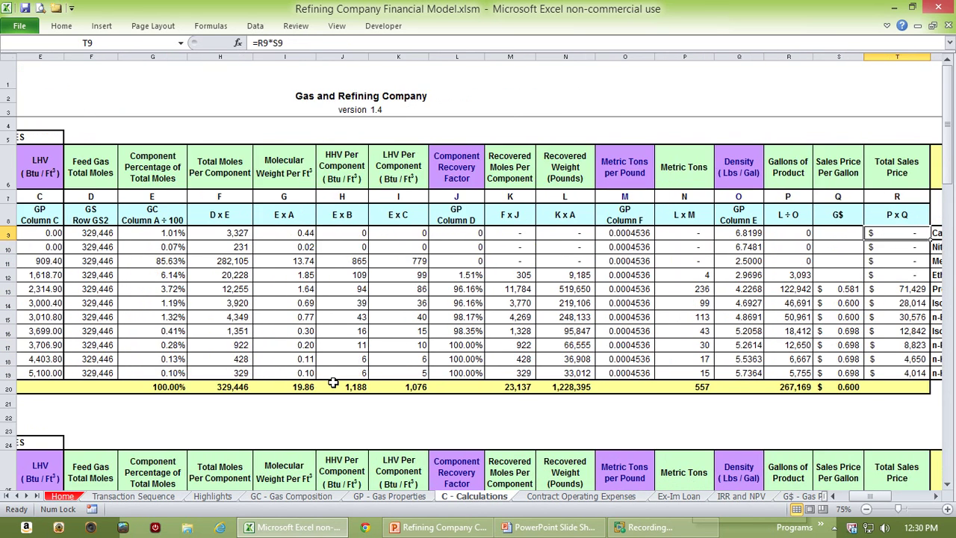
{"action": "key", "text": "Left"}
{"action": "key", "text": "Left"}
{"action": "key", "text": "Right"}
{"action": "key", "text": "Right"}
{"action": "key", "text": "Right"}
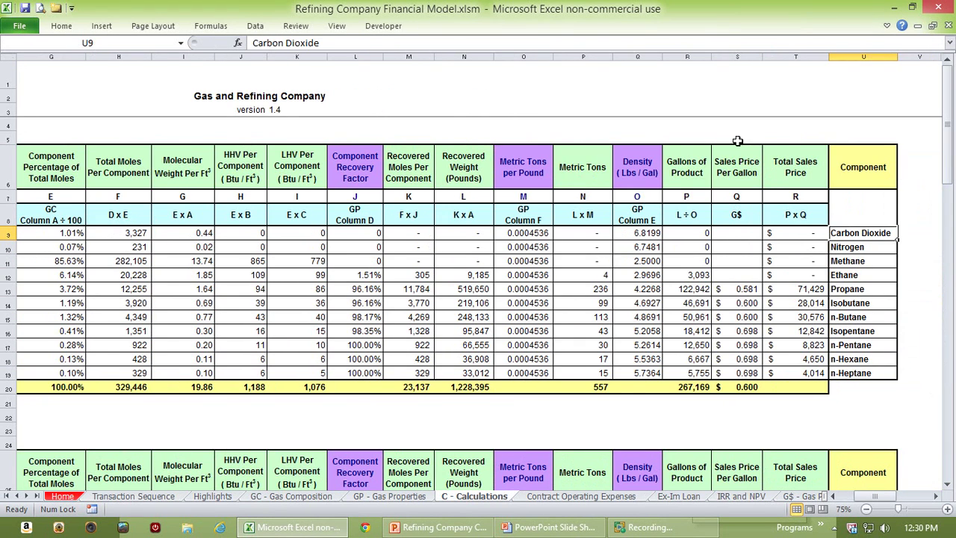
{"action": "left_click_drag", "start_coordinate": [688, 161], "coordinate": [698, 372]}
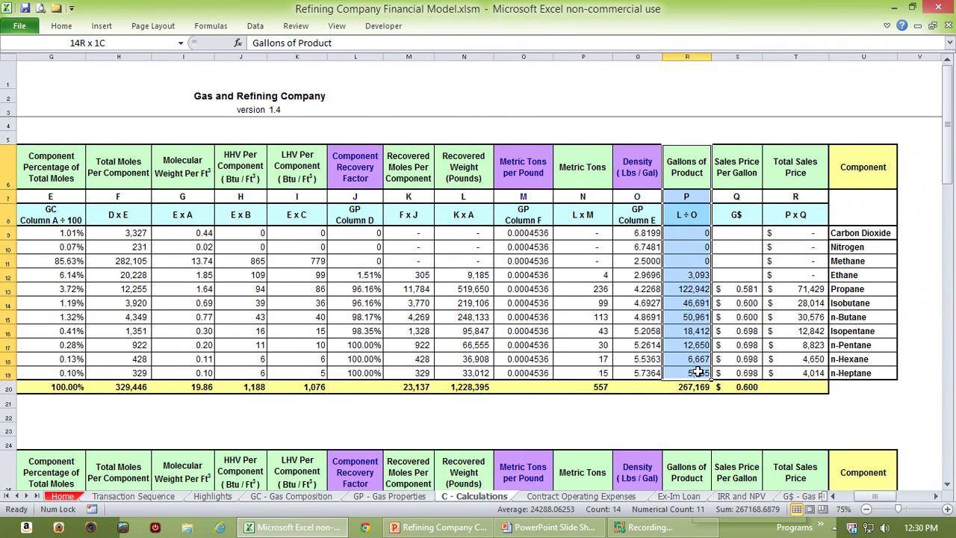
Check the propane and isobutane sales price formulas in S13, T13 and T14, then advance a sheet
{"action": "left_click", "coordinate": [742, 287]}
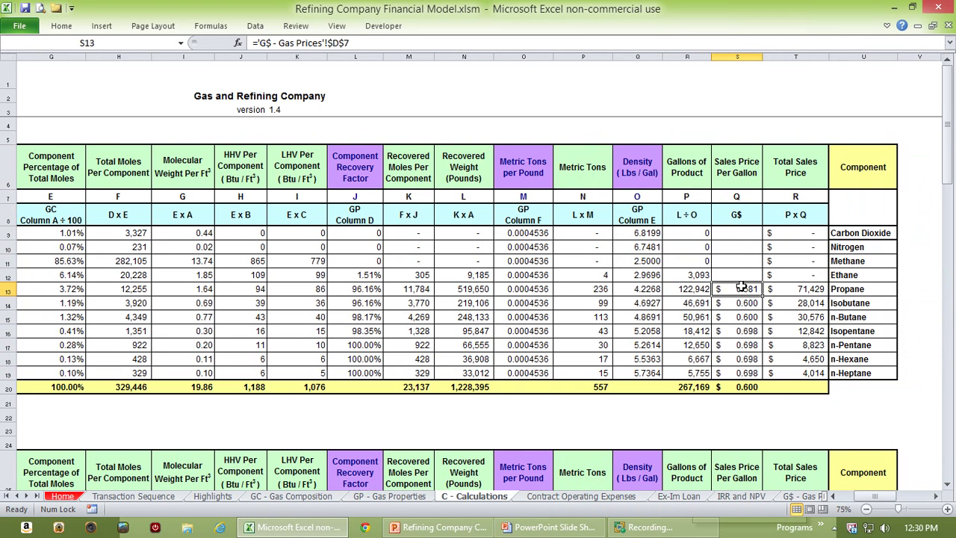
{"action": "left_click", "coordinate": [800, 288]}
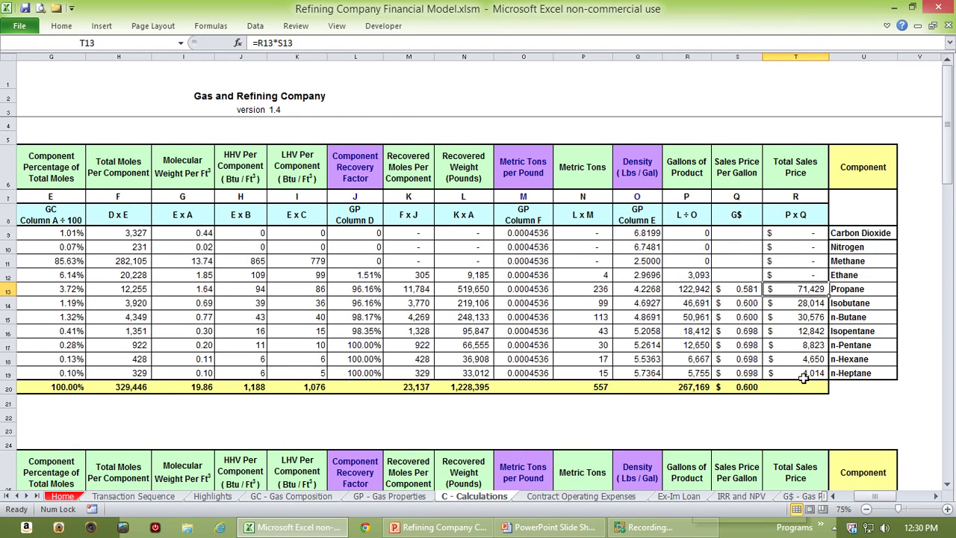
{"action": "left_click", "coordinate": [811, 304]}
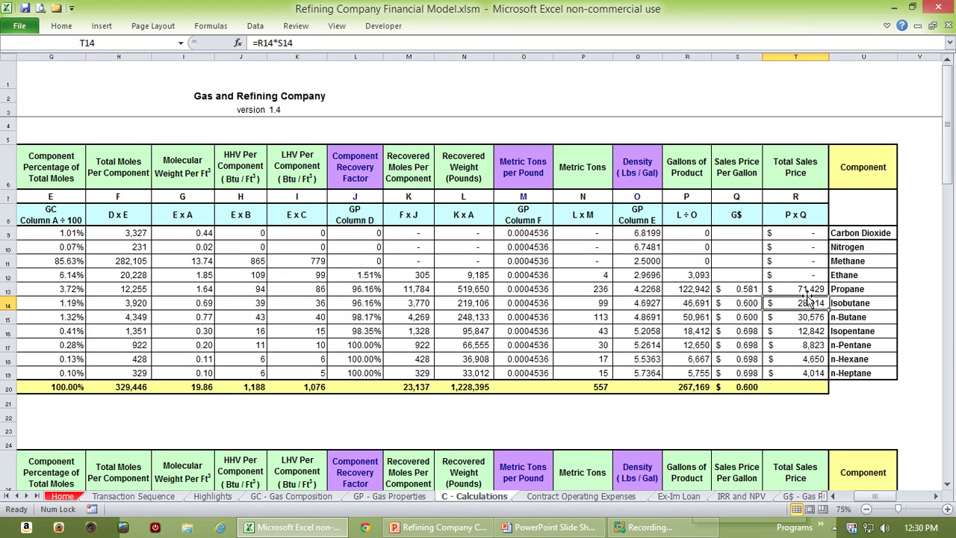
{"action": "left_click", "coordinate": [796, 288]}
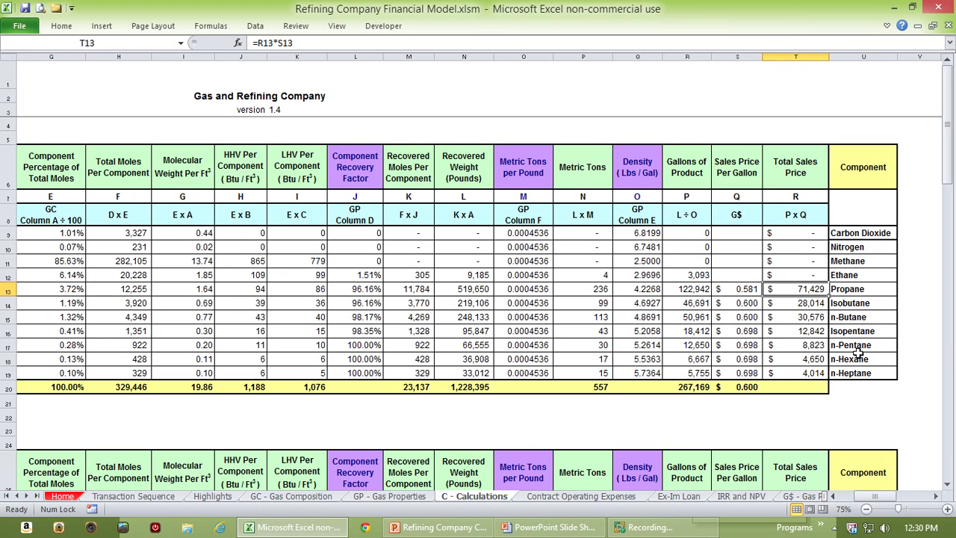
{"action": "key", "text": "ctrl+Page_Down"}
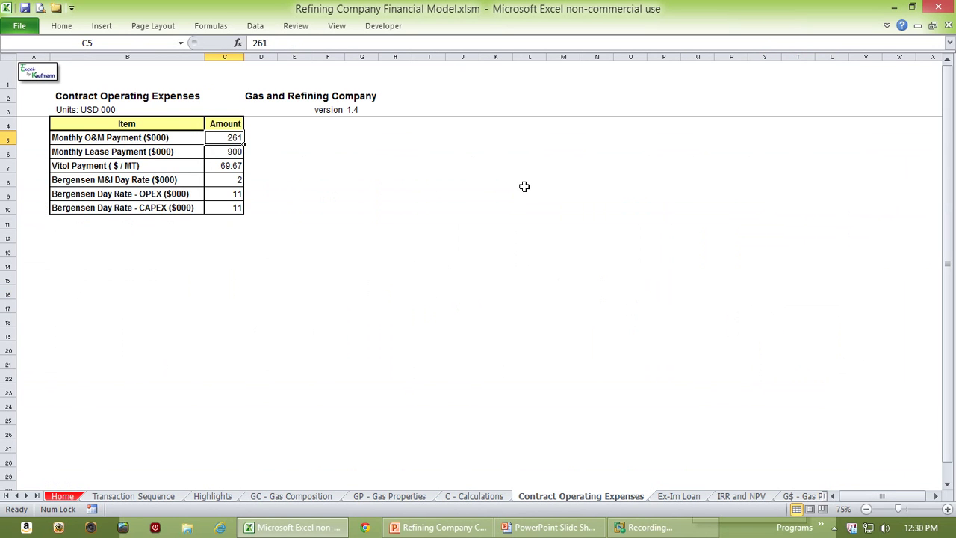
Advance three sheets, past Ex-Im Loan and IRR and NPV, to G$ - Gas Prices
{"action": "key", "text": "ctrl+Page_Down"}
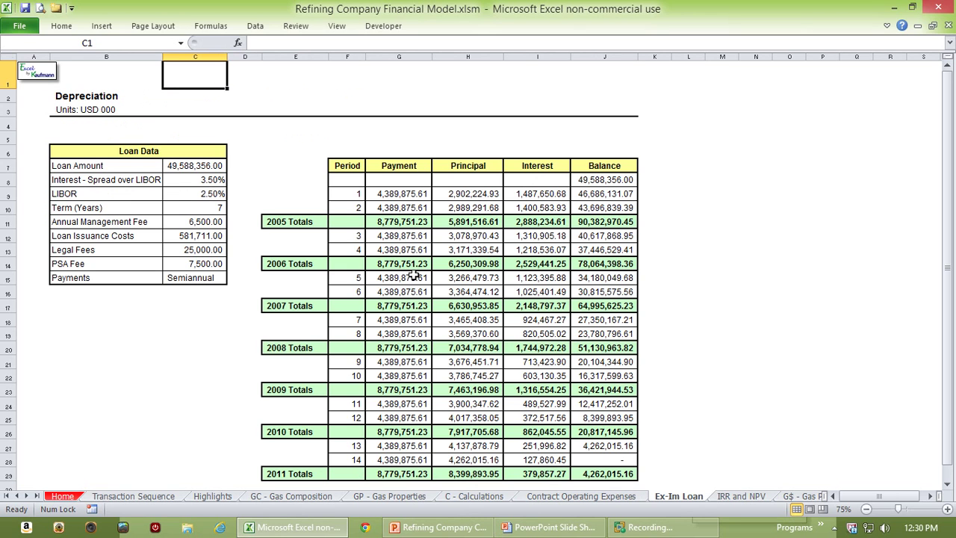
{"action": "key", "text": "ctrl+Page_Down"}
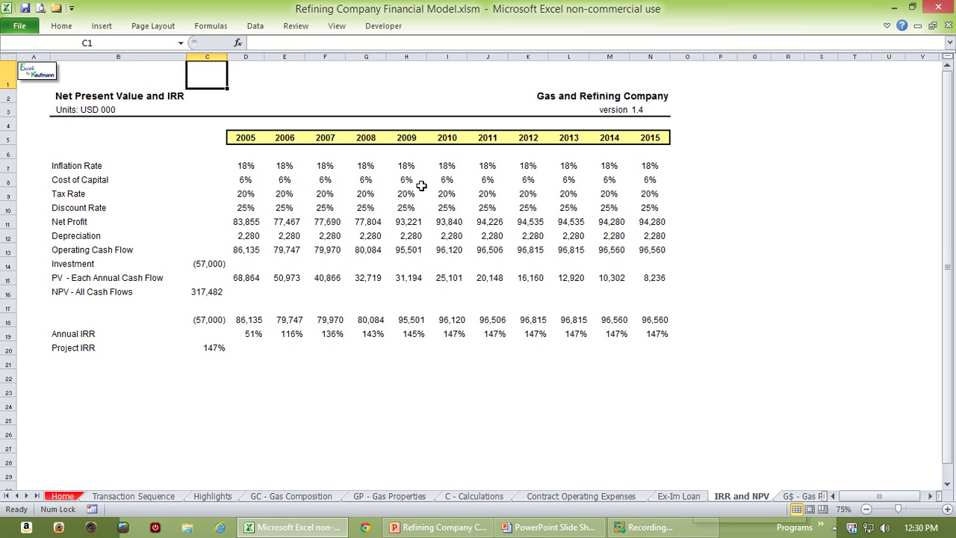
{"action": "key", "text": "ctrl+Page_Down"}
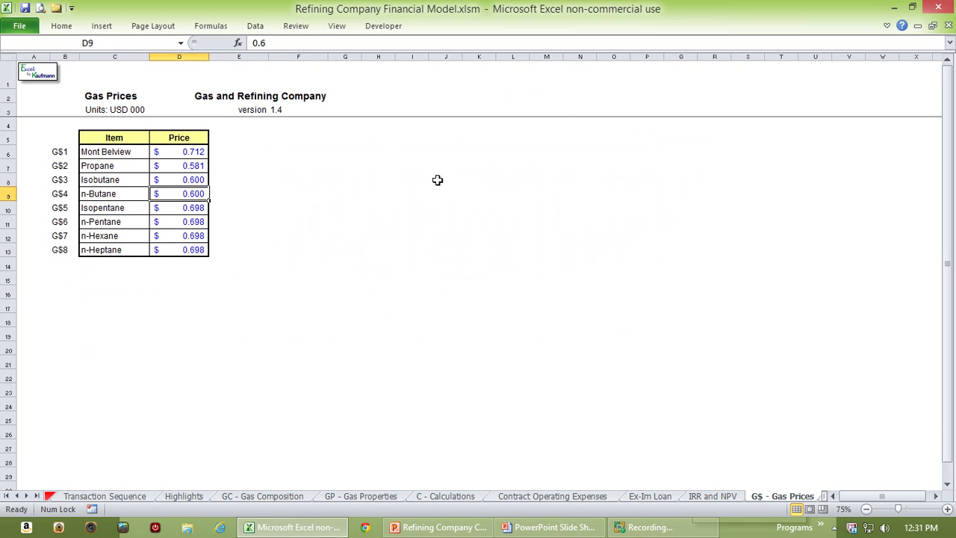
{"action": "left_click", "coordinate": [176, 151]}
{"action": "left_click", "coordinate": [187, 166]}
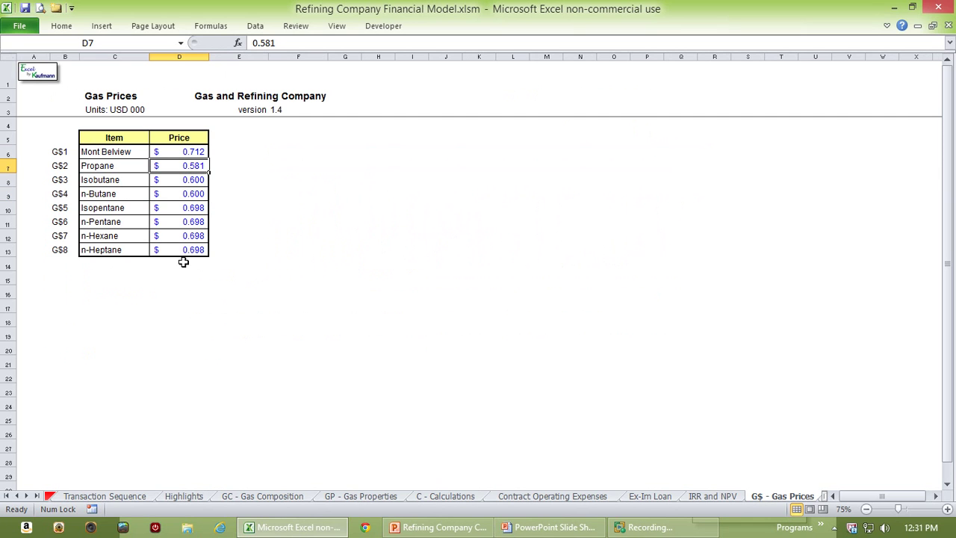
{"action": "left_click", "coordinate": [292, 497]}
{"action": "left_click", "coordinate": [357, 497]}
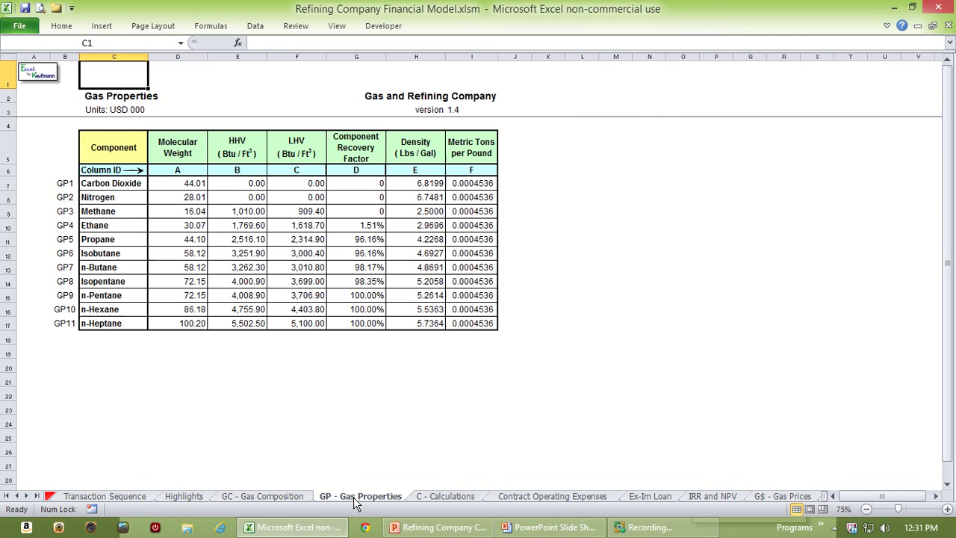
{"action": "left_click", "coordinate": [263, 498]}
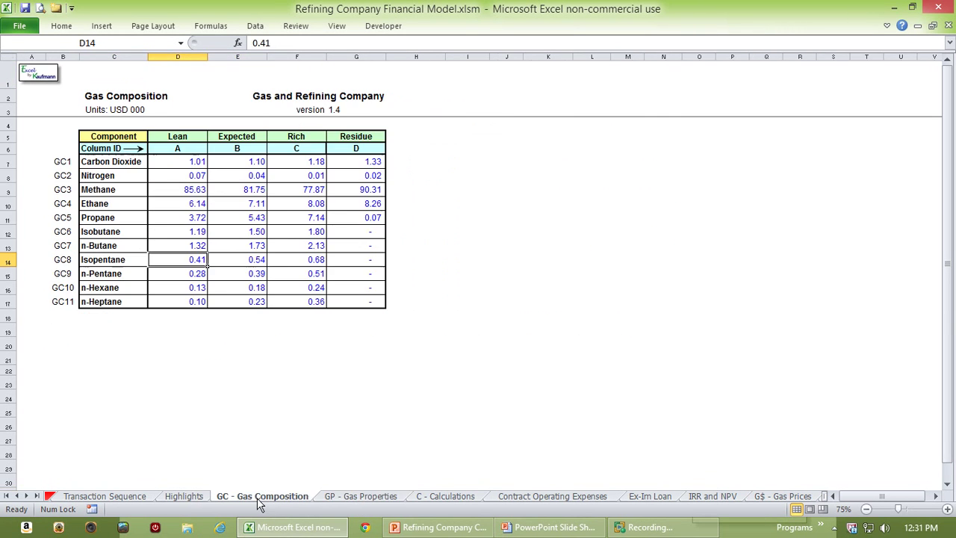
{"action": "left_click", "coordinate": [438, 499]}
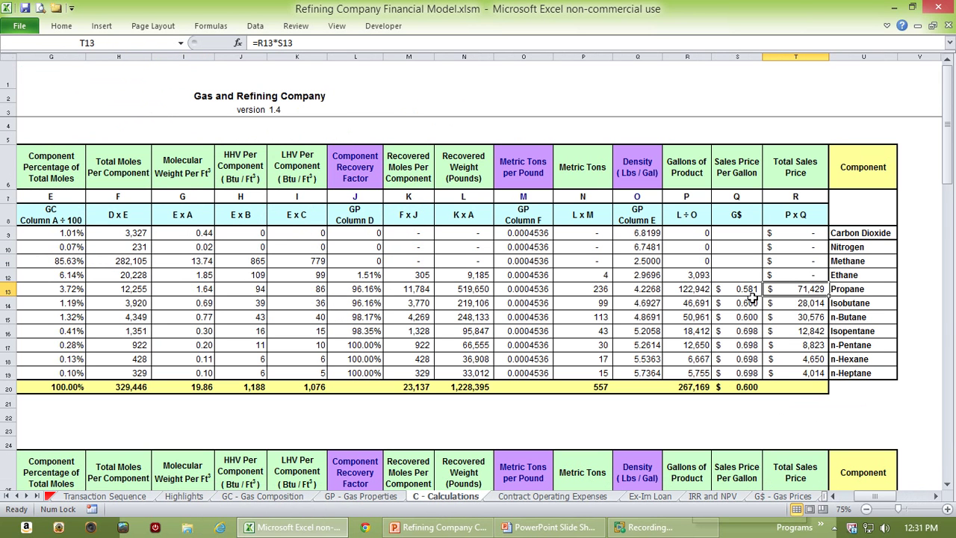
{"action": "left_click", "coordinate": [747, 291]}
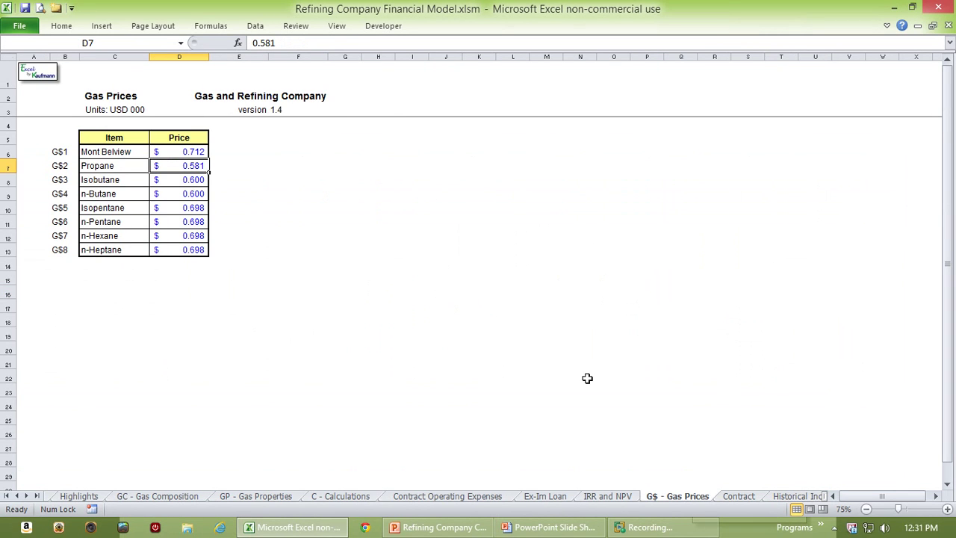
Page through the Contract sheet and the Historical Income, Balance Sheet, Ratios and Cash Flow sheets
{"action": "key", "text": "ctrl+Page_Down"}
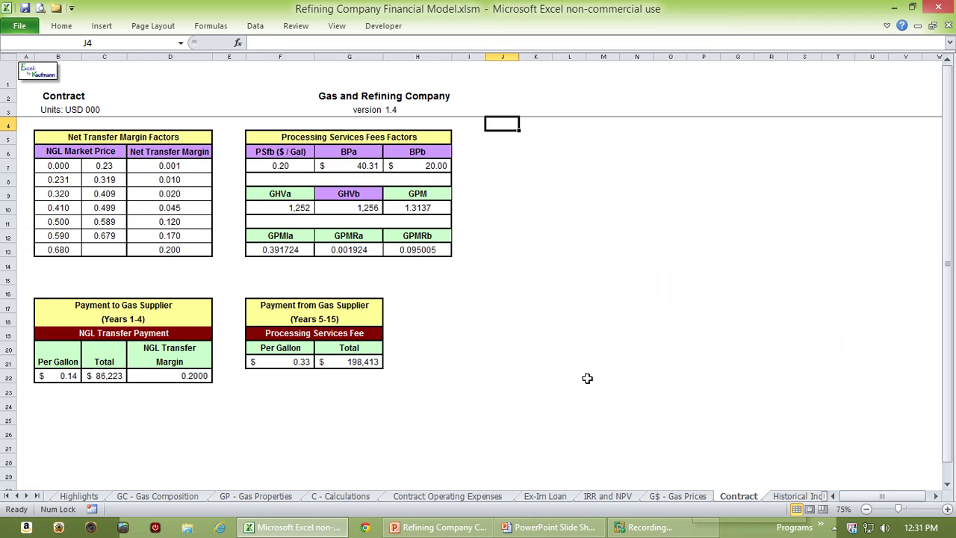
{"action": "key", "text": "ctrl+Page_Down"}
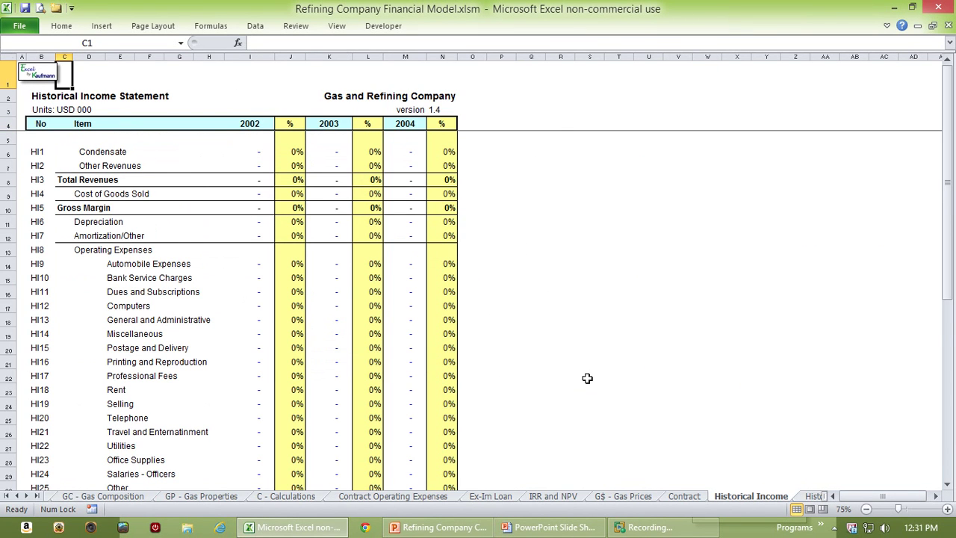
{"action": "key", "text": "ctrl+Page_Down"}
{"action": "key", "text": "ctrl+Page_Down"}
{"action": "key", "text": "ctrl+Page_Up"}
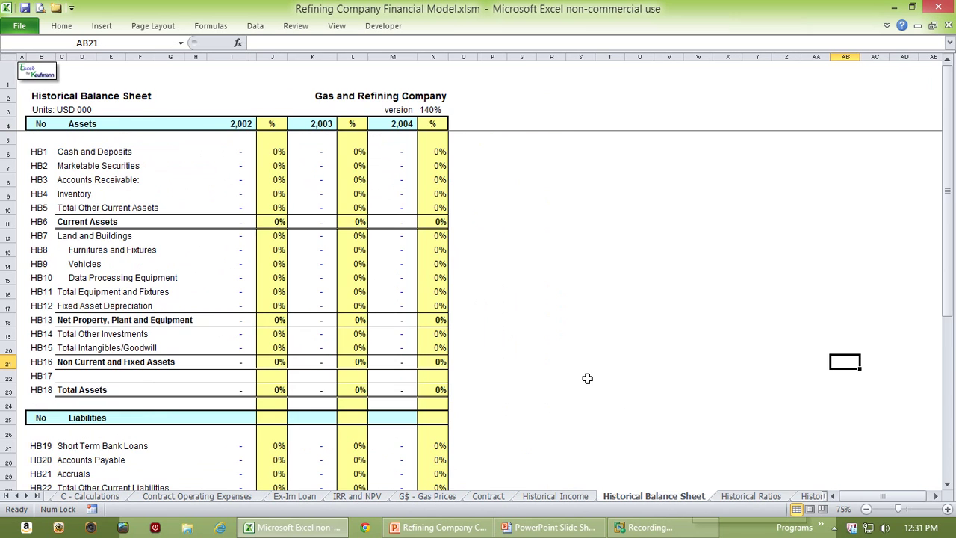
{"action": "key", "text": "ctrl+Page_Down"}
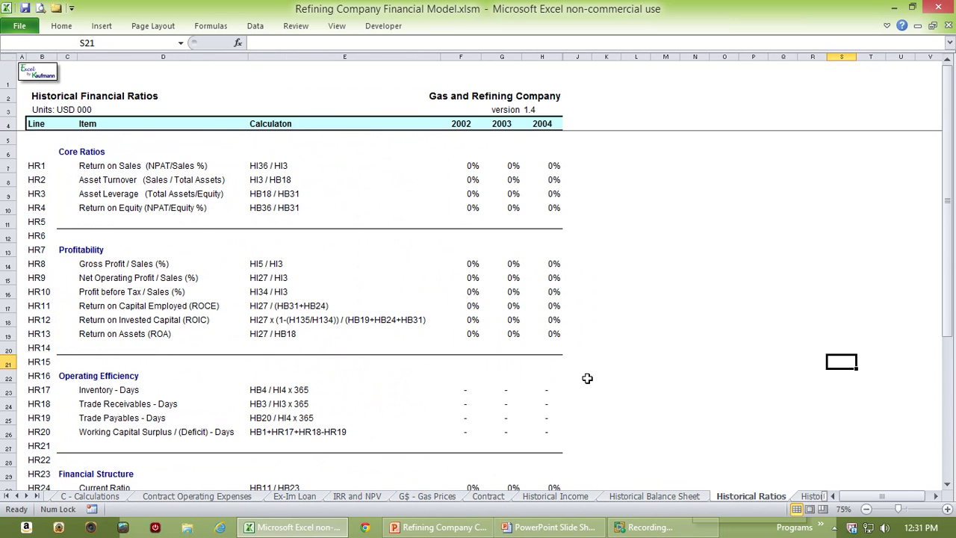
{"action": "key", "text": "ctrl+Page_Down"}
{"action": "key", "text": "ctrl+Page_Down"}
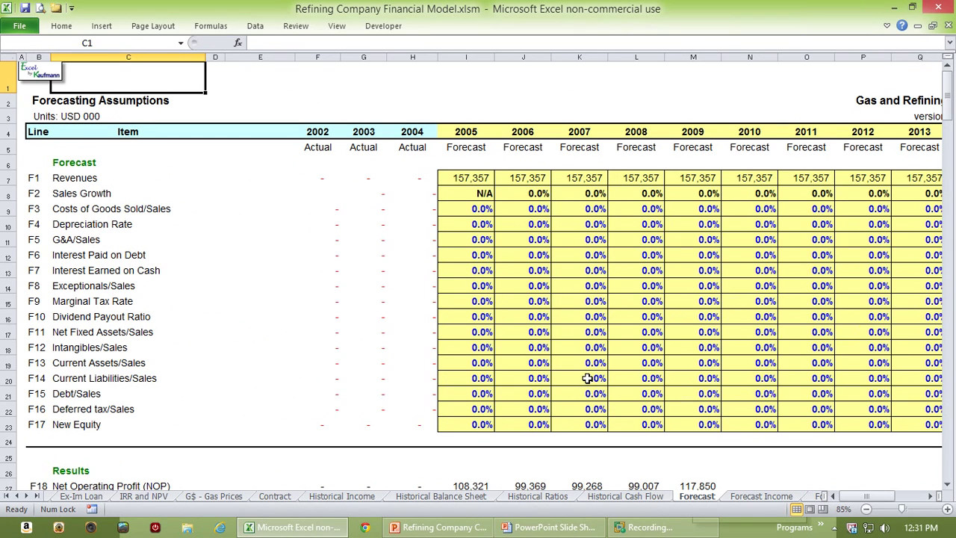
Page through the Forecast sheets, scrolling down Forecast Operating Expenses, until Depreciation is showing
{"action": "key", "text": "ctrl+Page_Down"}
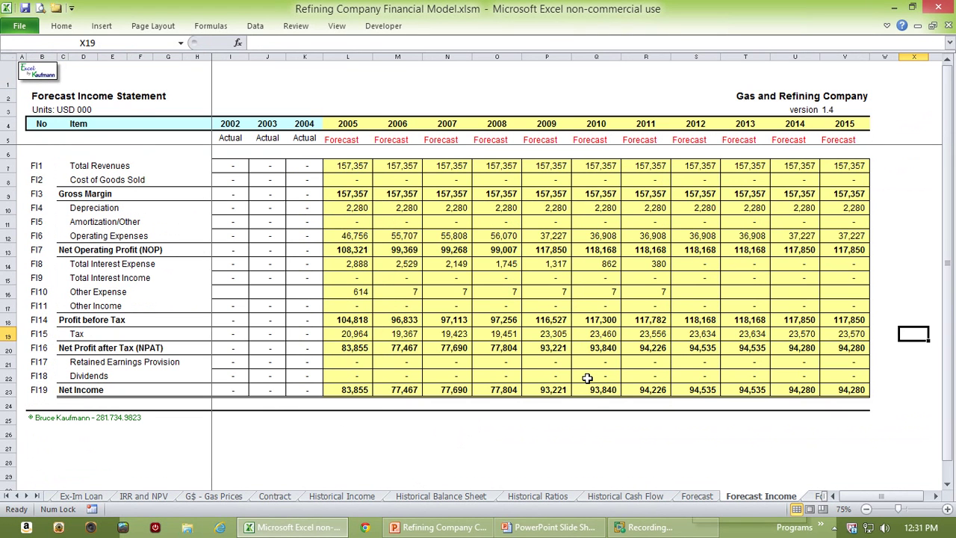
{"action": "key", "text": "ctrl+Page_Down"}
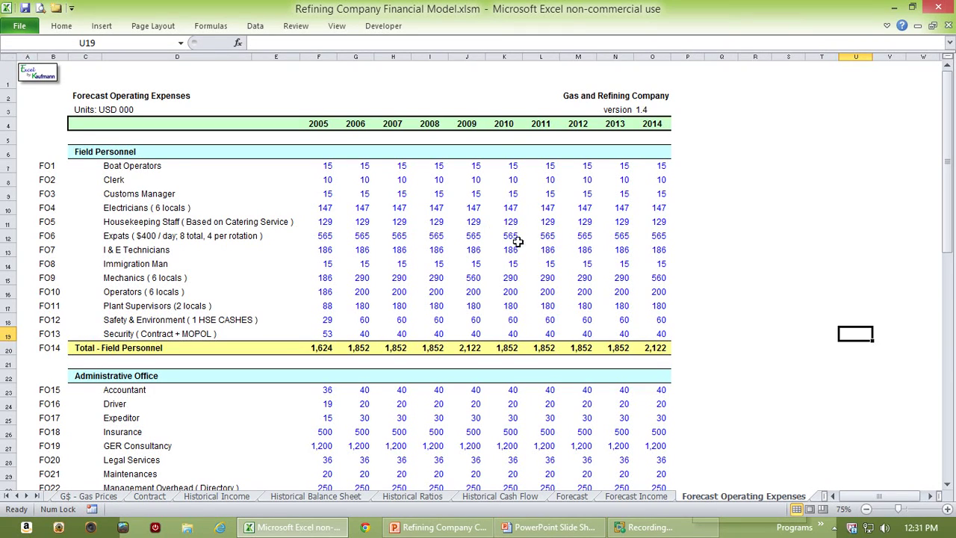
{"action": "scroll", "coordinate": [182, 220], "scroll_direction": "down", "scroll_amount": 3}
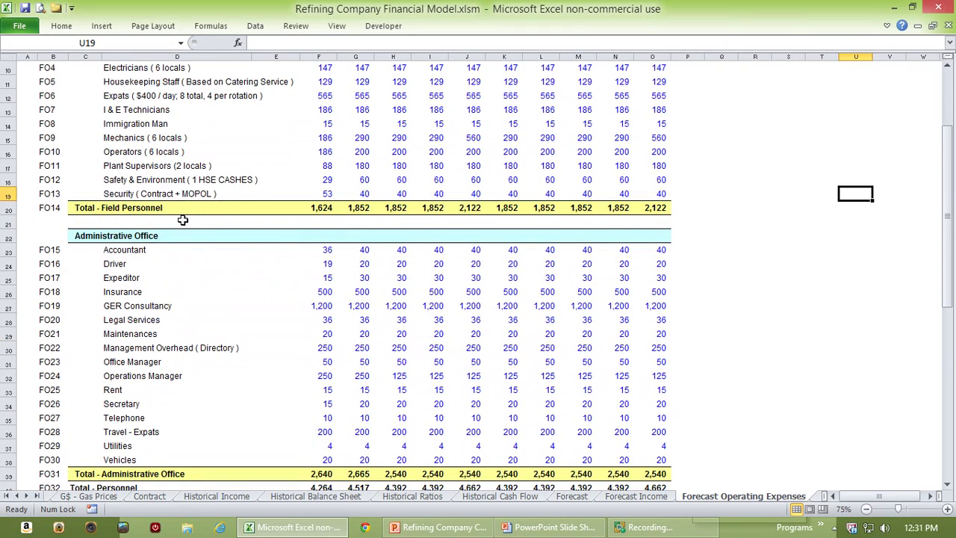
{"action": "scroll", "coordinate": [182, 220], "scroll_direction": "down", "scroll_amount": 4}
{"action": "scroll", "coordinate": [187, 224], "scroll_direction": "down", "scroll_amount": 3}
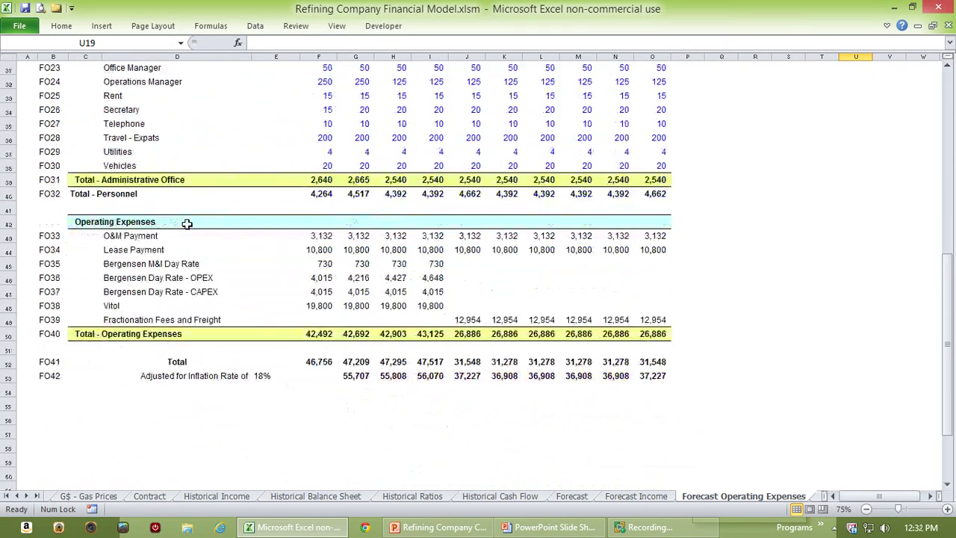
{"action": "key", "text": "ctrl+Page_Down"}
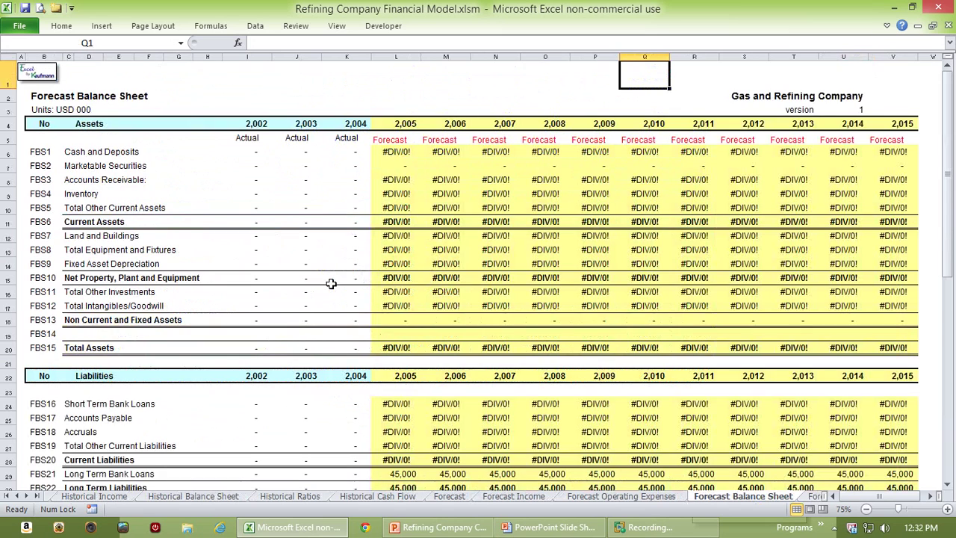
{"action": "key", "text": "ctrl+Page_Down"}
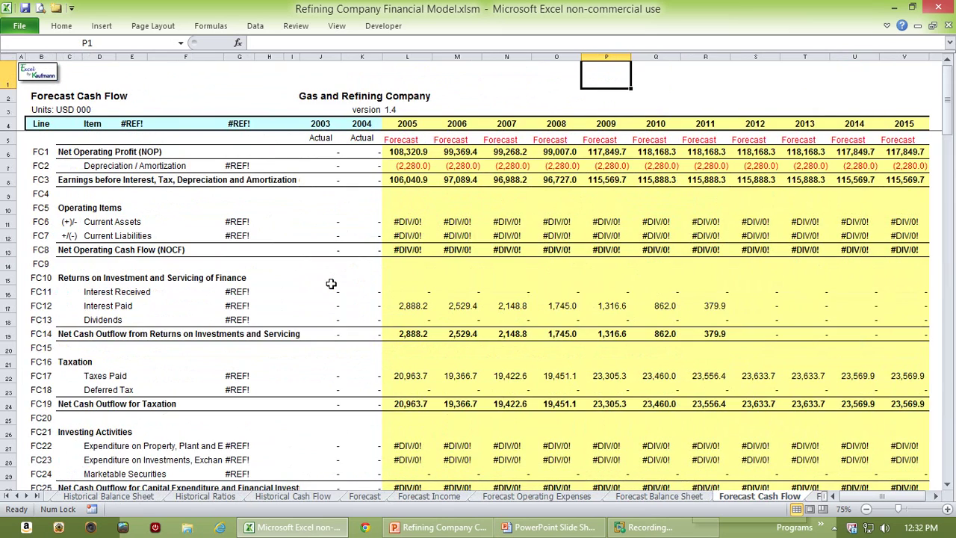
{"action": "key", "text": "ctrl+Page_Down"}
{"action": "key", "text": "ctrl+Page_Down"}
{"action": "key", "text": "ctrl+Page_Down"}
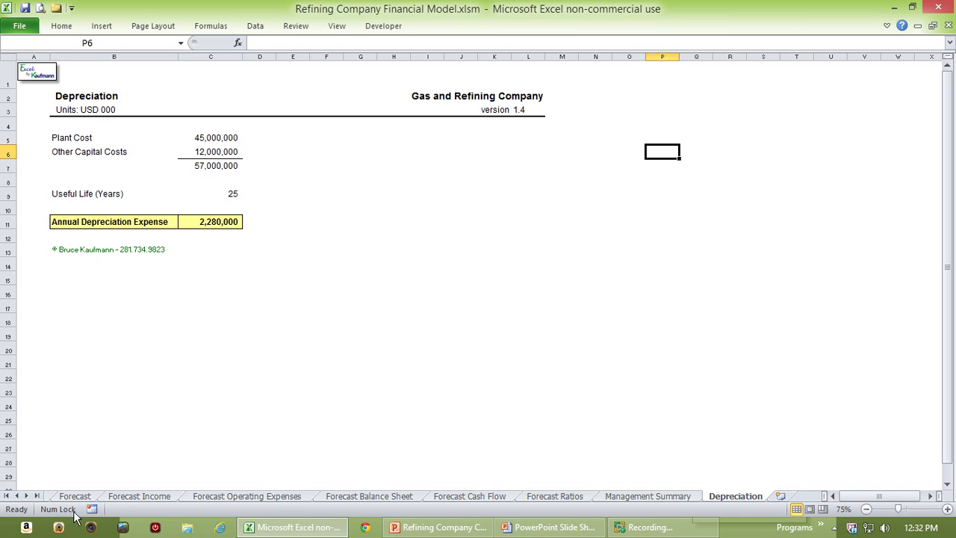
Scroll the tabs back to the start, revisit Transaction Sequence and C - Calculations, then finish on Home
{"action": "left_click", "coordinate": [6, 496]}
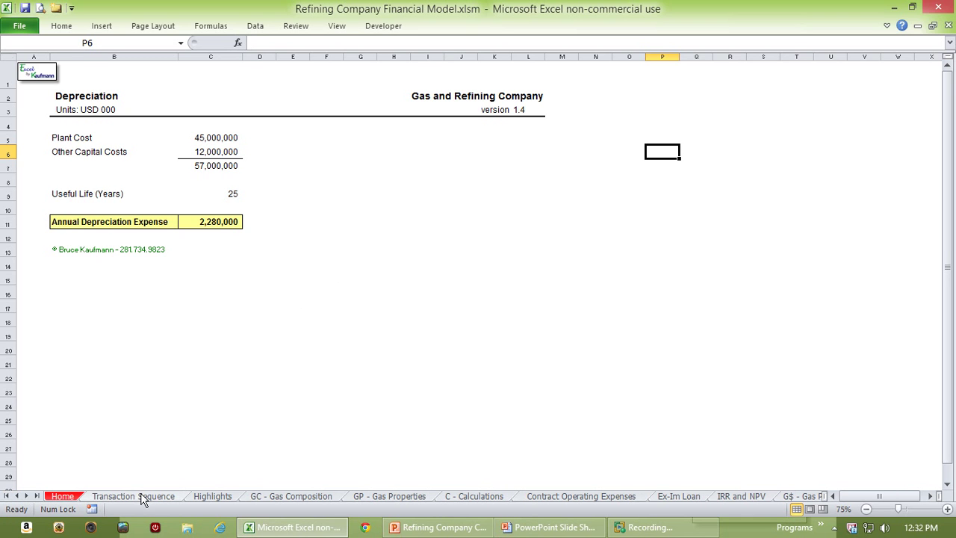
{"action": "left_click", "coordinate": [142, 497]}
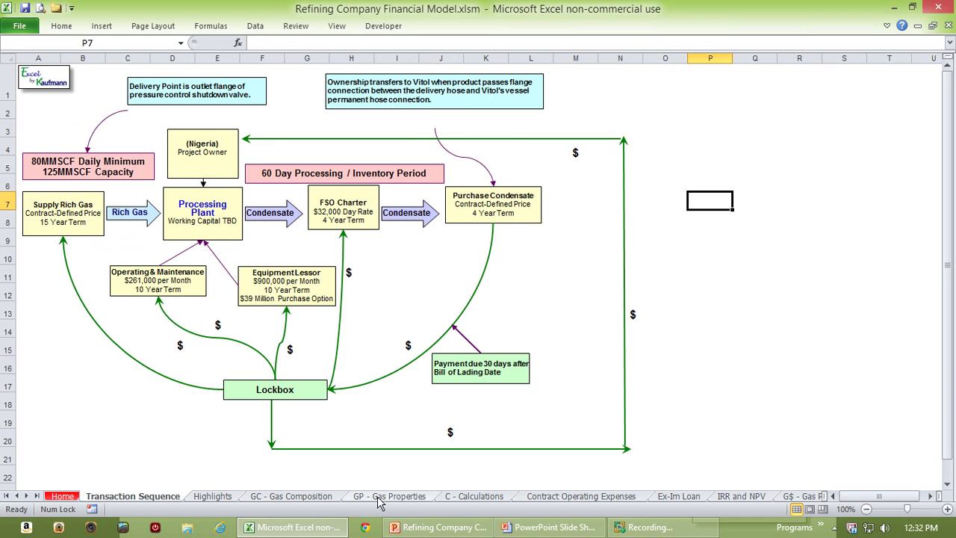
{"action": "left_click", "coordinate": [472, 497]}
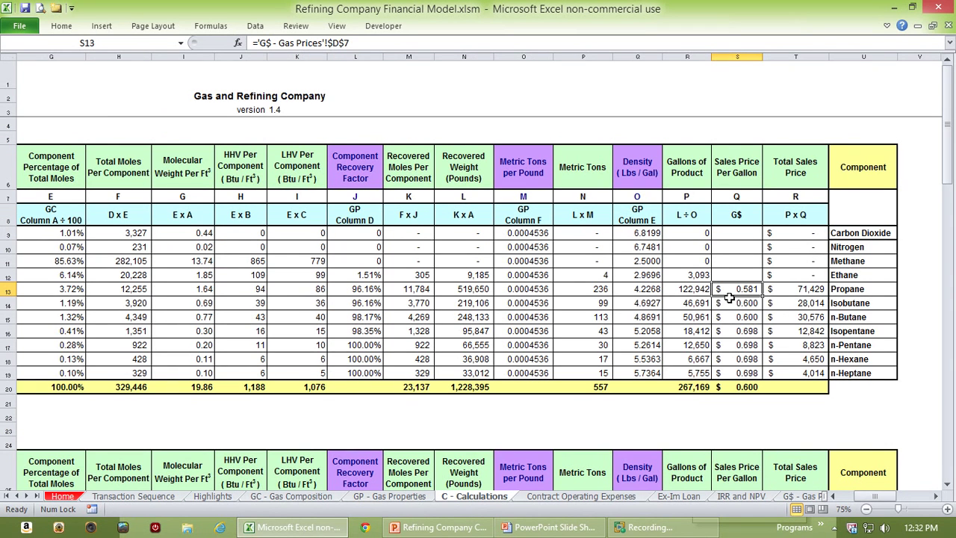
{"action": "left_click", "coordinate": [56, 498]}
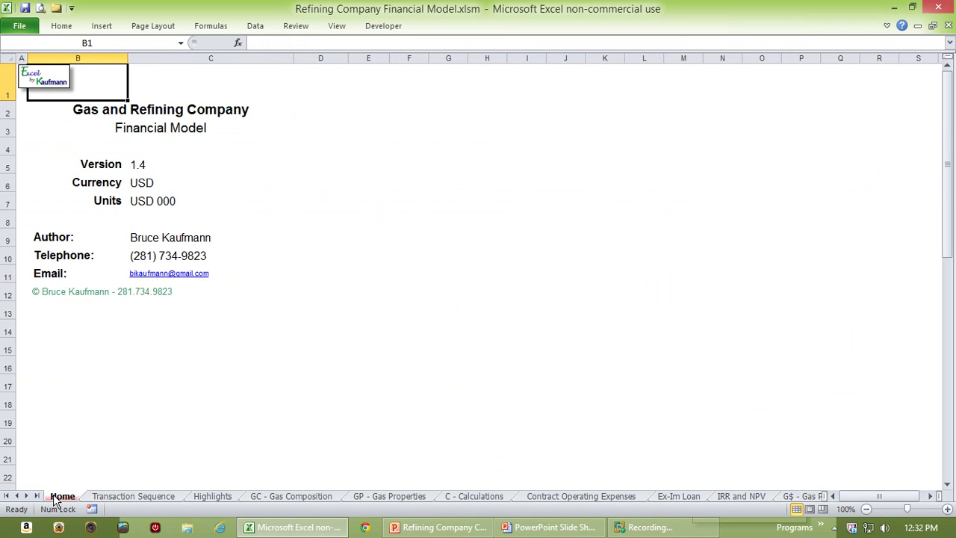